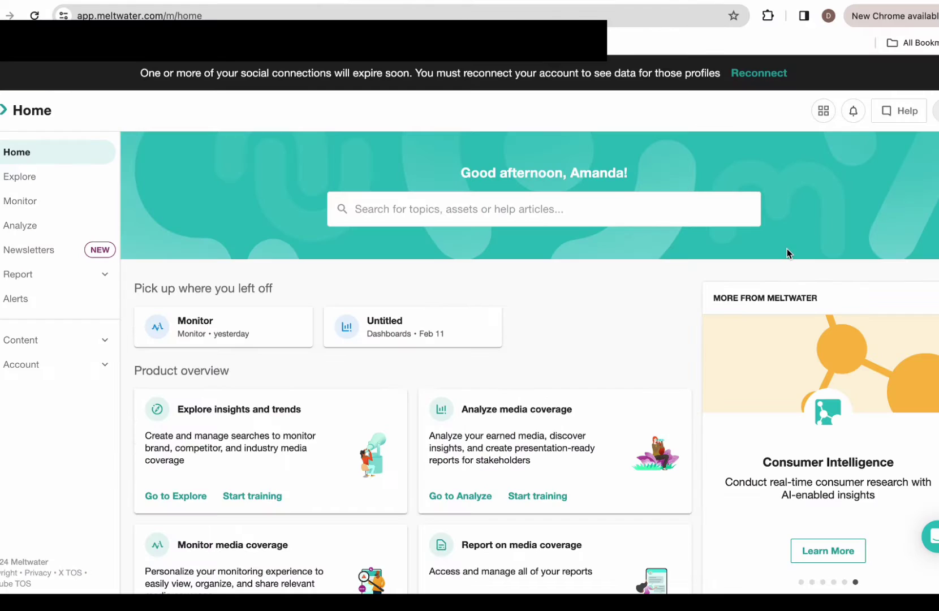
scroll(787, 249, down, 2)
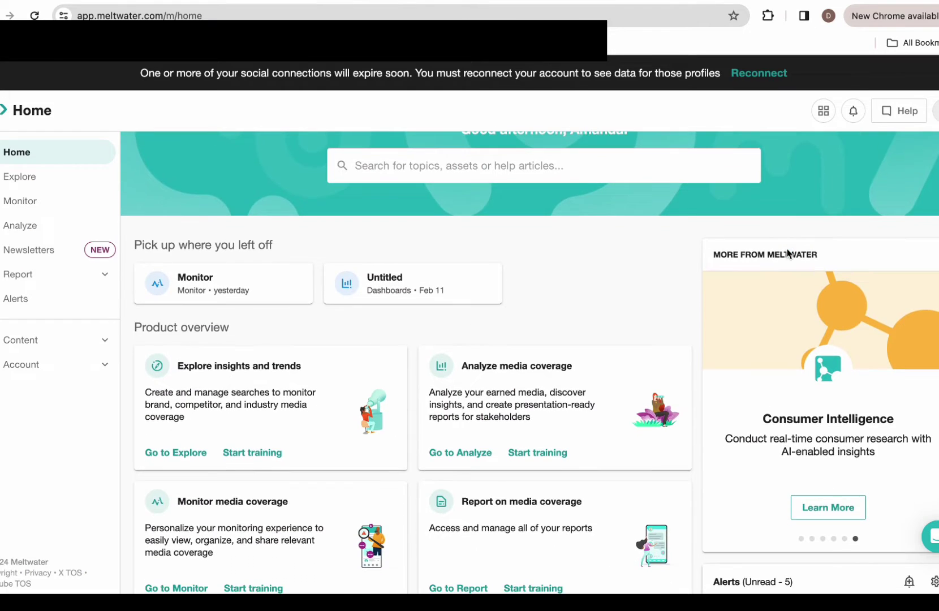
scroll(787, 253, down, 1)
scroll(788, 252, down, 1)
scroll(787, 253, down, 1)
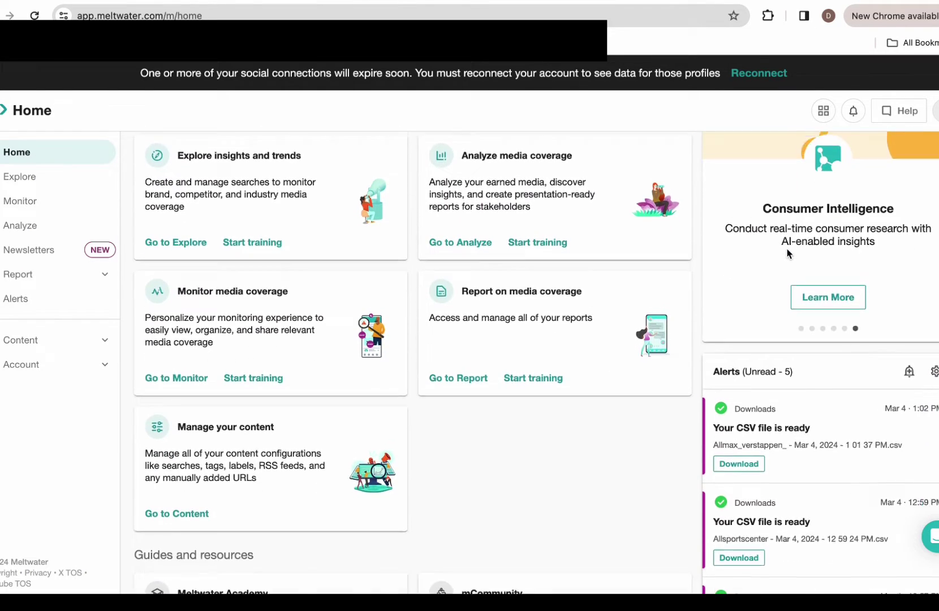
scroll(787, 254, down, 1)
scroll(787, 254, down, 1)
scroll(788, 252, down, 1)
scroll(788, 254, down, 1)
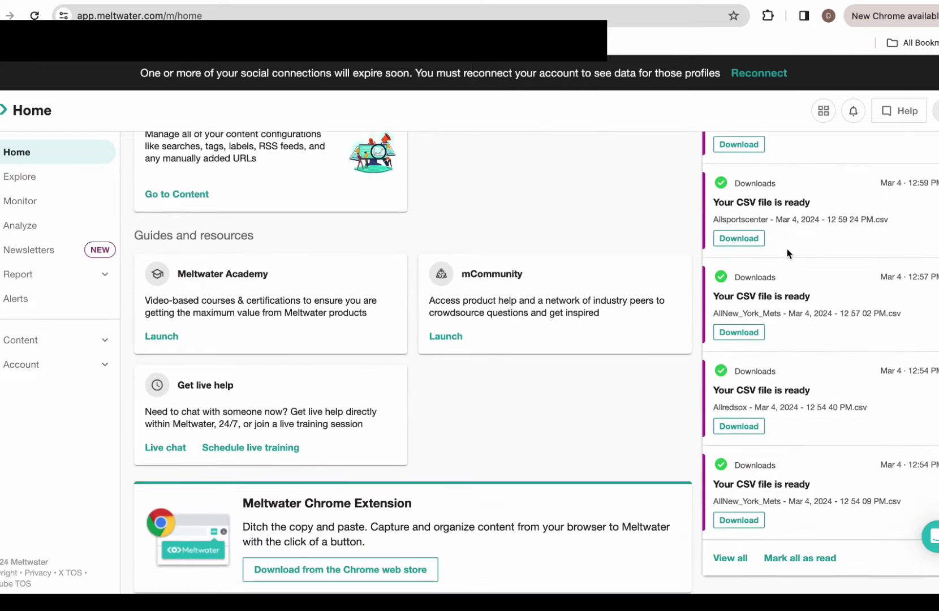
scroll(789, 253, down, 1)
scroll(787, 254, down, 2)
scroll(787, 253, down, 1)
text(meltwater)
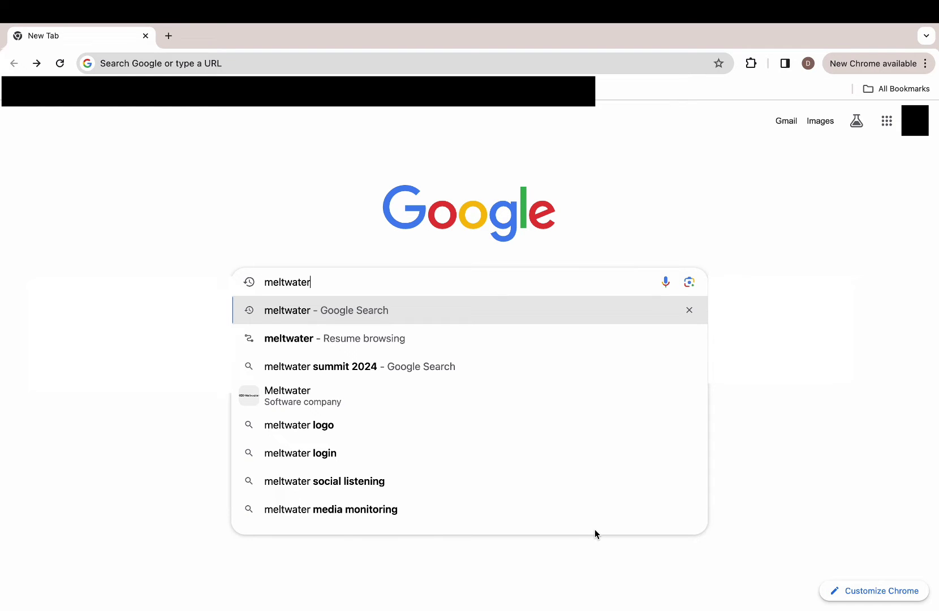
Search Google for 'meltwater' and reach the official Meltwater website.
key(Return)
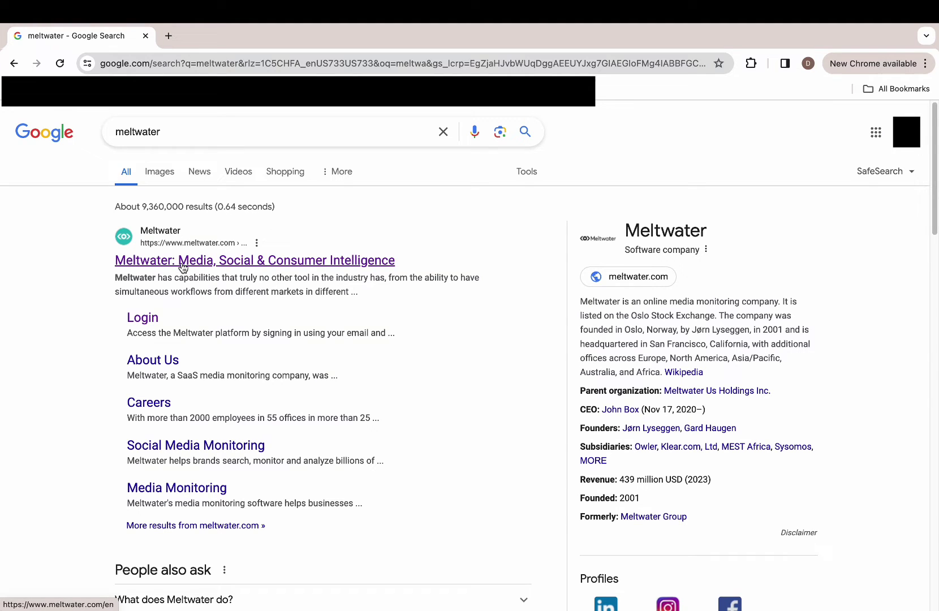
click(182, 266)
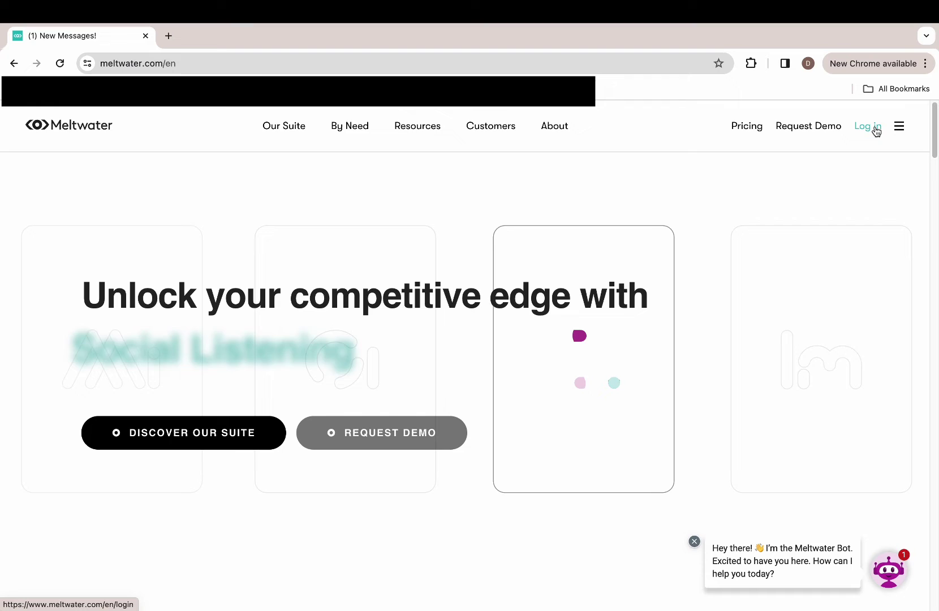
Log in to Meltwater's Social & Media Intelligence product and land on the Home dashboard.
click(877, 131)
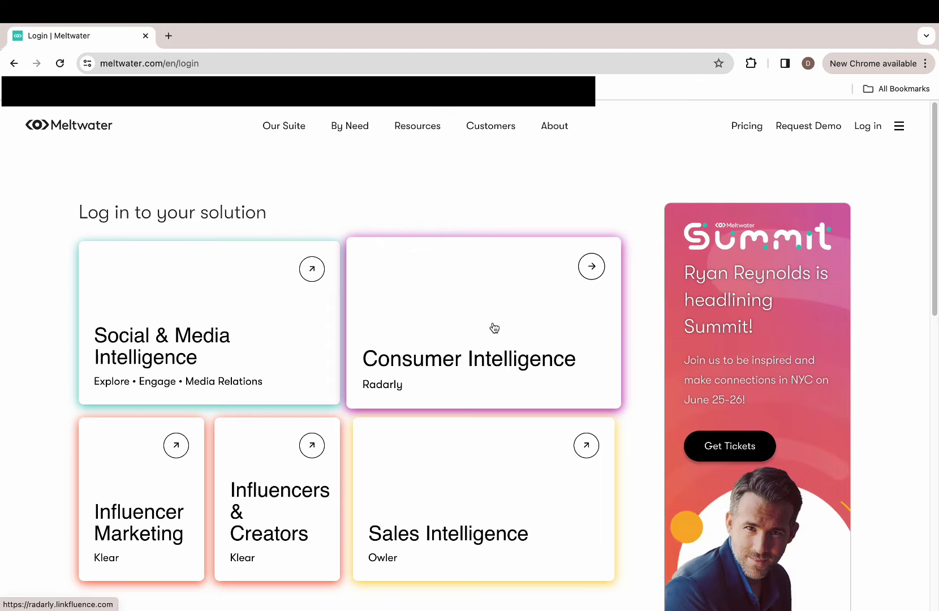
scroll(164, 491, down, 1)
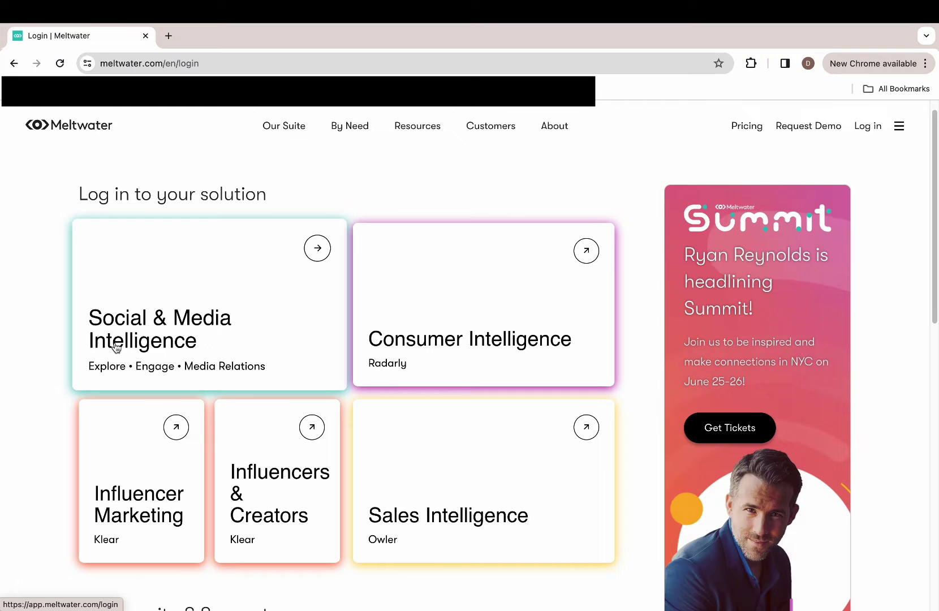
click(188, 343)
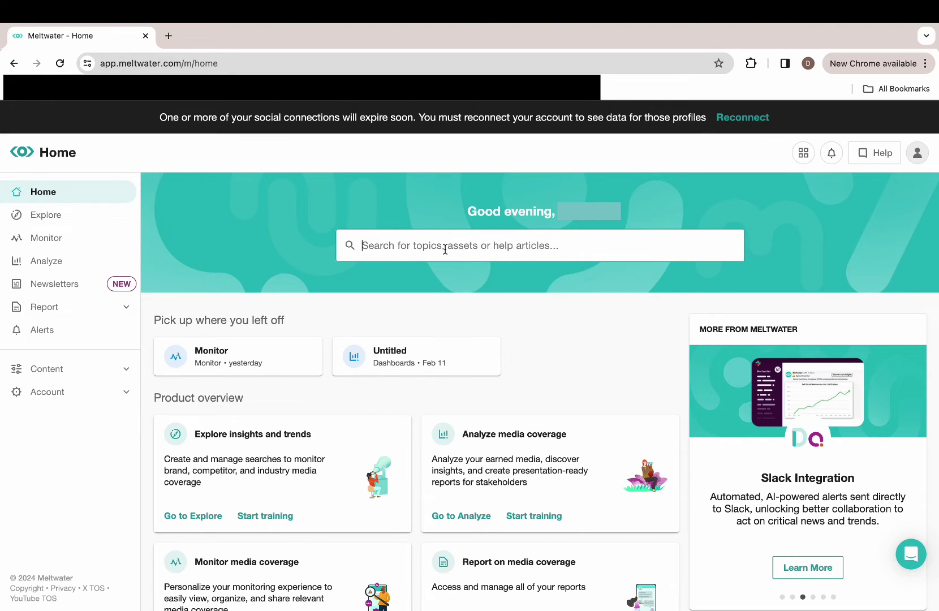
text(N)
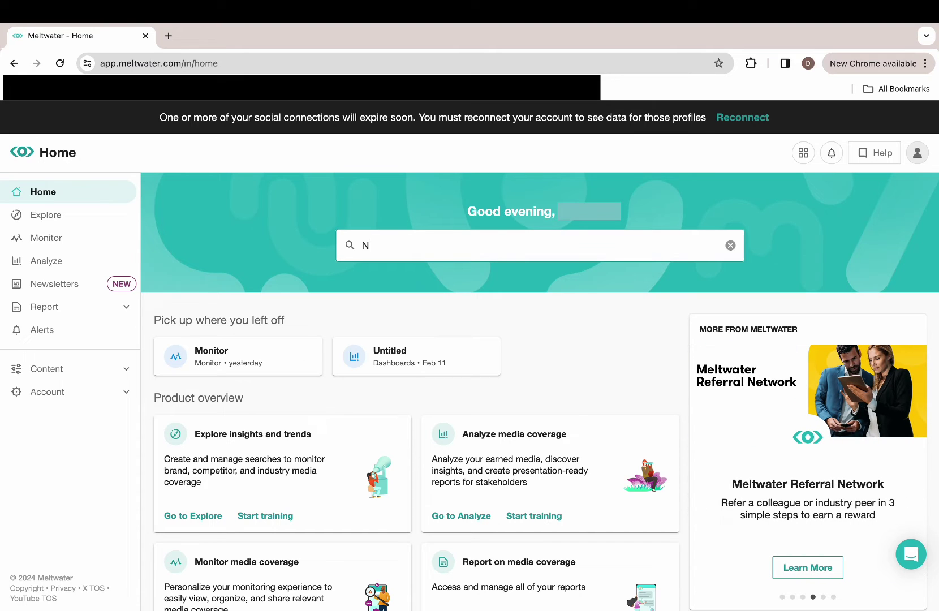
text(ew York)
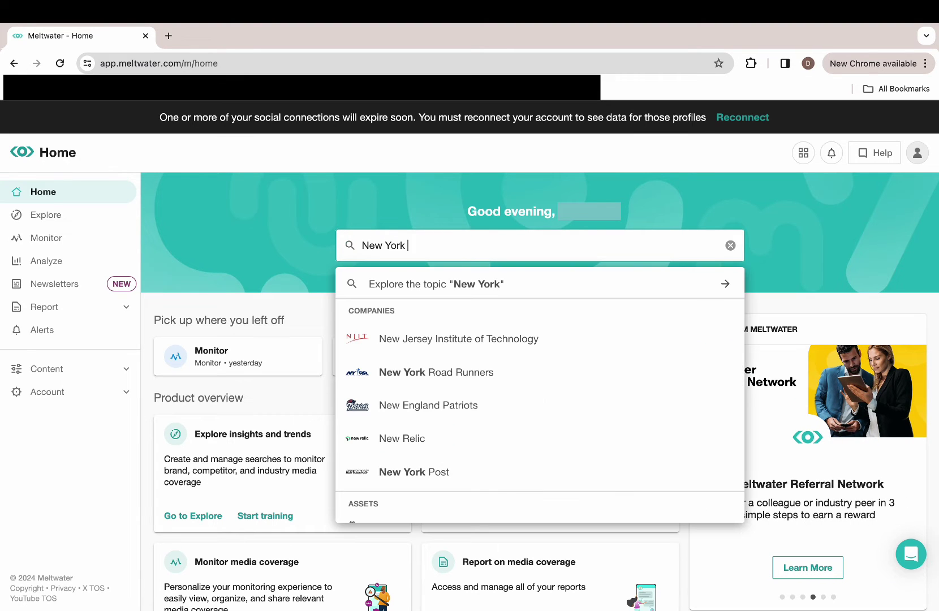
text( Yankees)
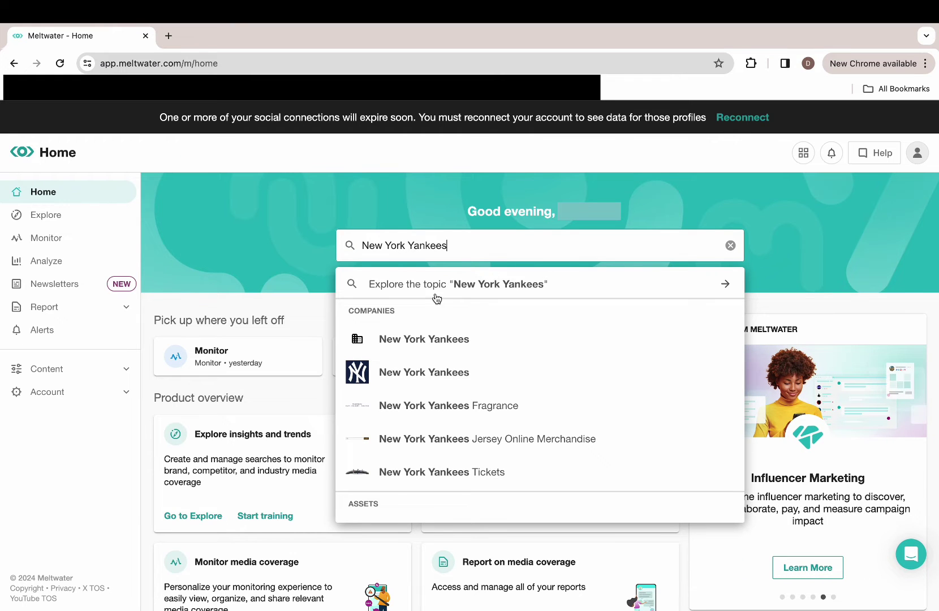
Run a keyword search for 'New York Yankees' showing 89.8k mentions over the last 7 days.
click(426, 372)
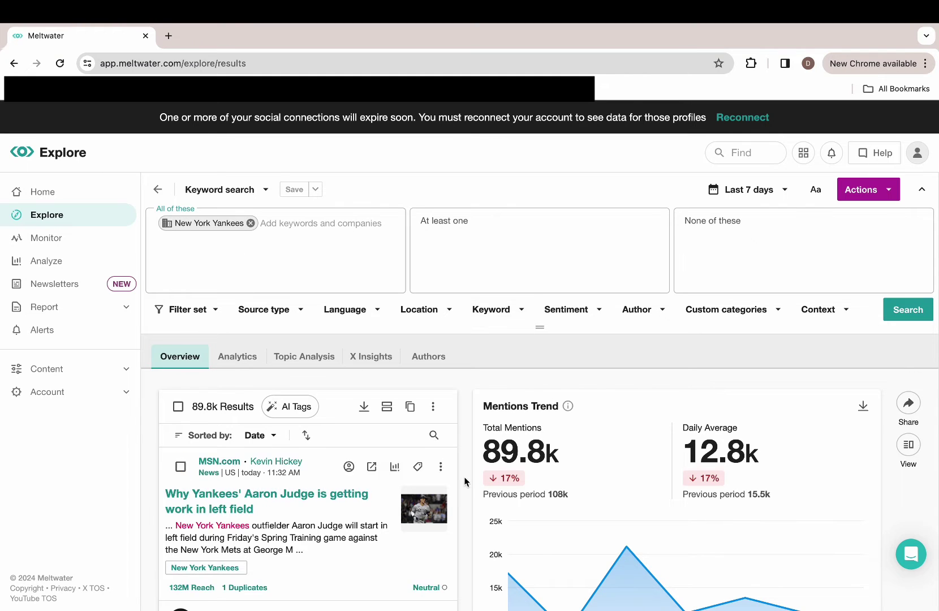
scroll(462, 377, down, 1)
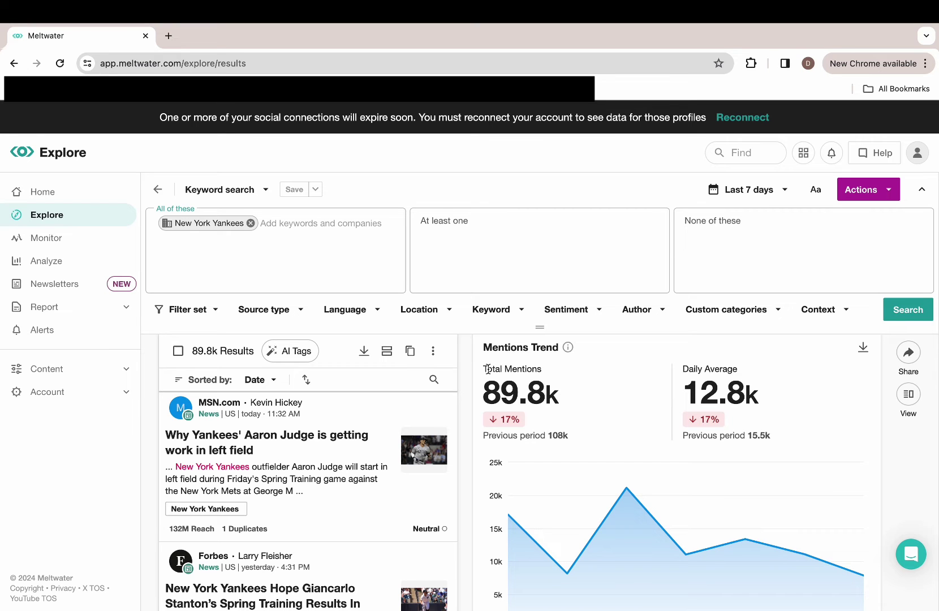
drag(482, 369, 542, 369)
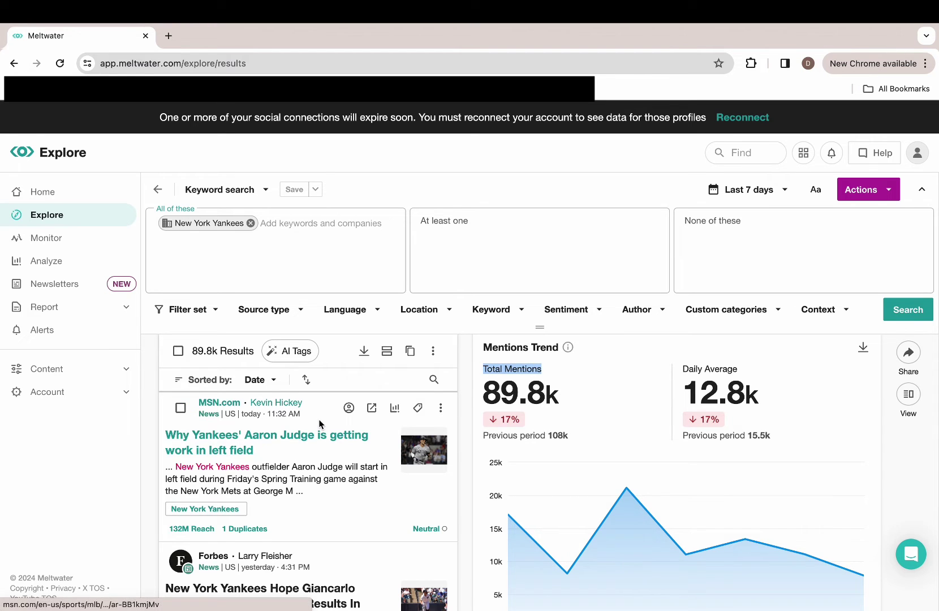
scroll(319, 424, down, 1)
scroll(320, 424, down, 2)
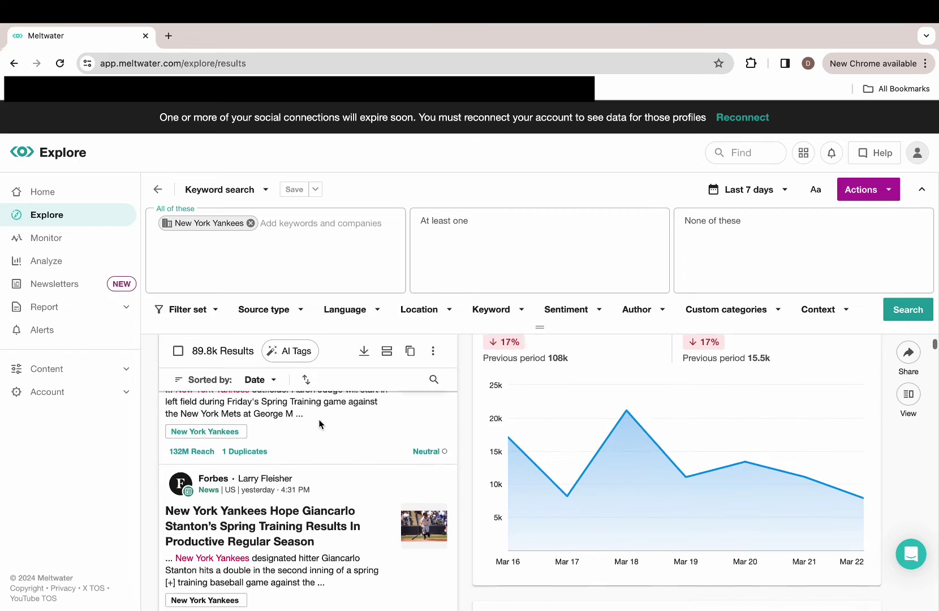
scroll(320, 423, down, 2)
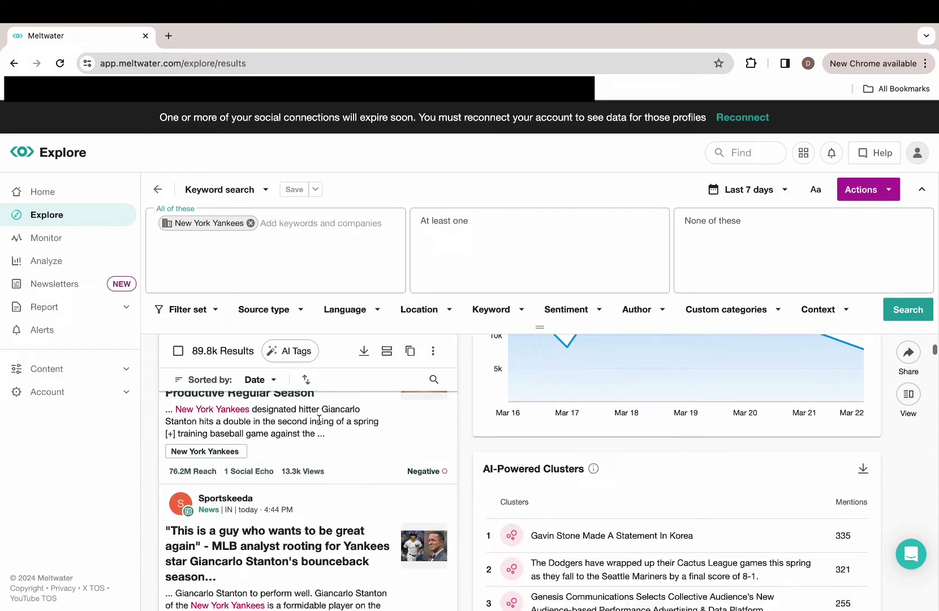
scroll(320, 424, down, 1)
scroll(320, 424, down, 1)
scroll(320, 424, down, 1)
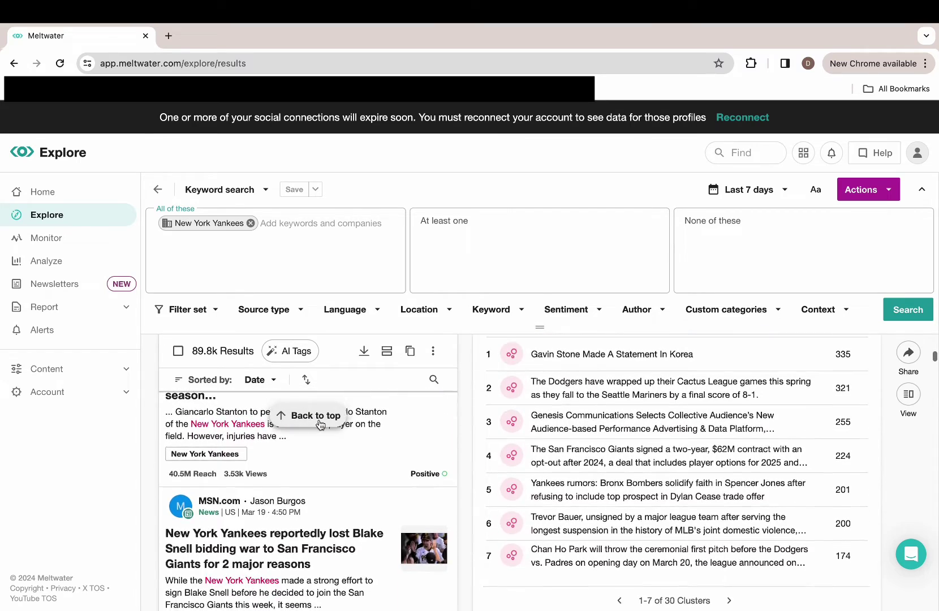
scroll(319, 424, down, 1)
scroll(320, 424, down, 1)
scroll(321, 424, down, 2)
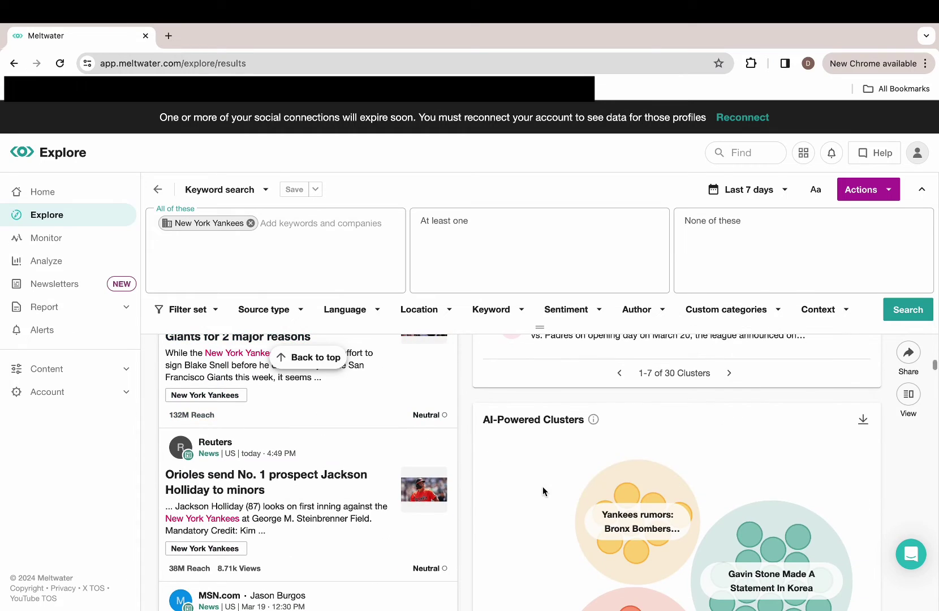
scroll(635, 525, down, 2)
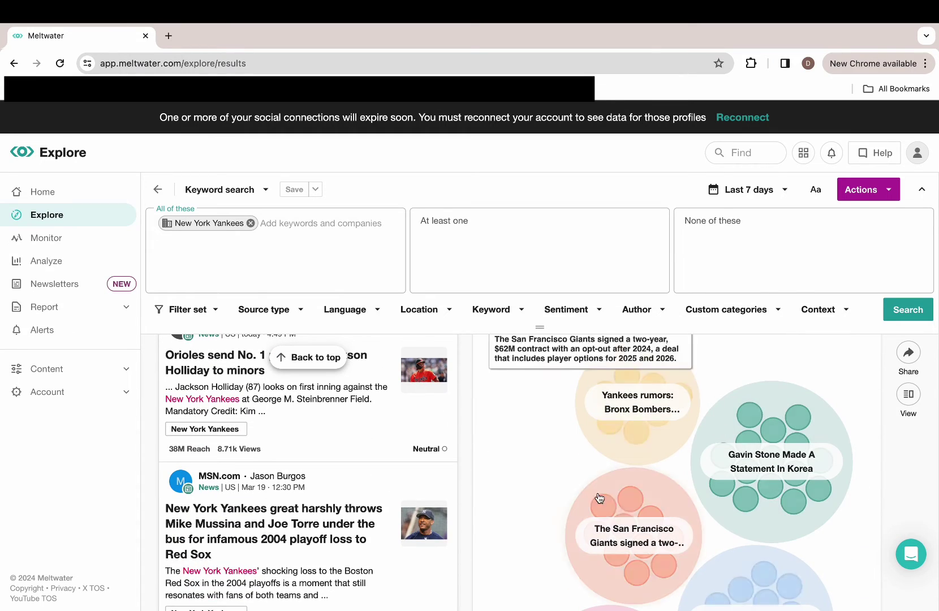
scroll(524, 454, down, 1)
scroll(523, 453, down, 1)
scroll(522, 453, down, 1)
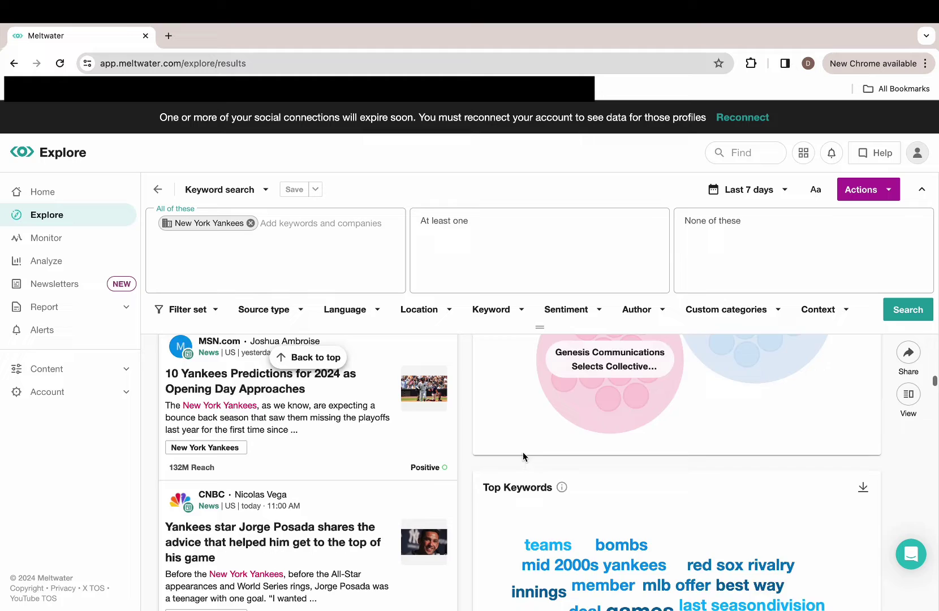
scroll(522, 453, down, 1)
scroll(523, 453, down, 1)
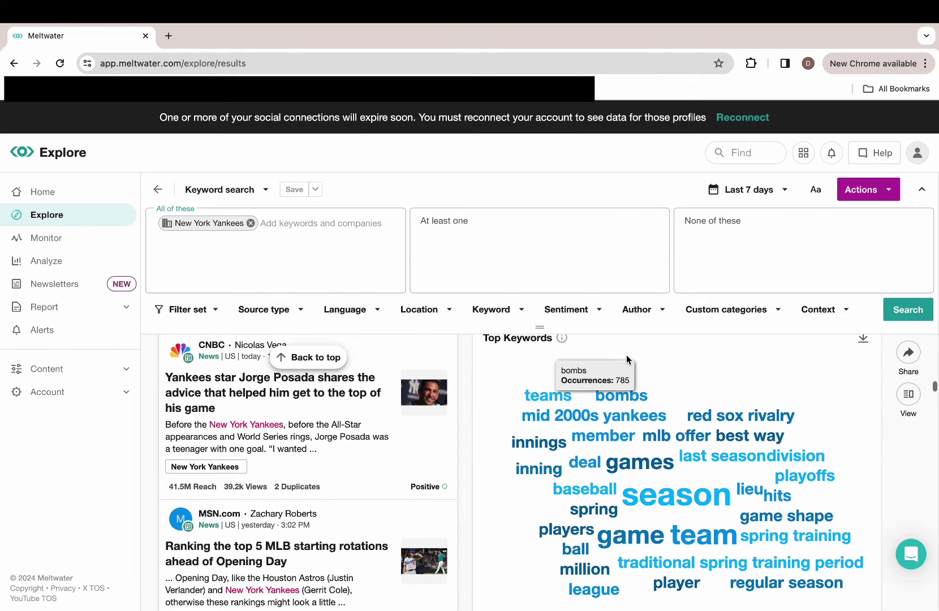
scroll(627, 357, up, 1)
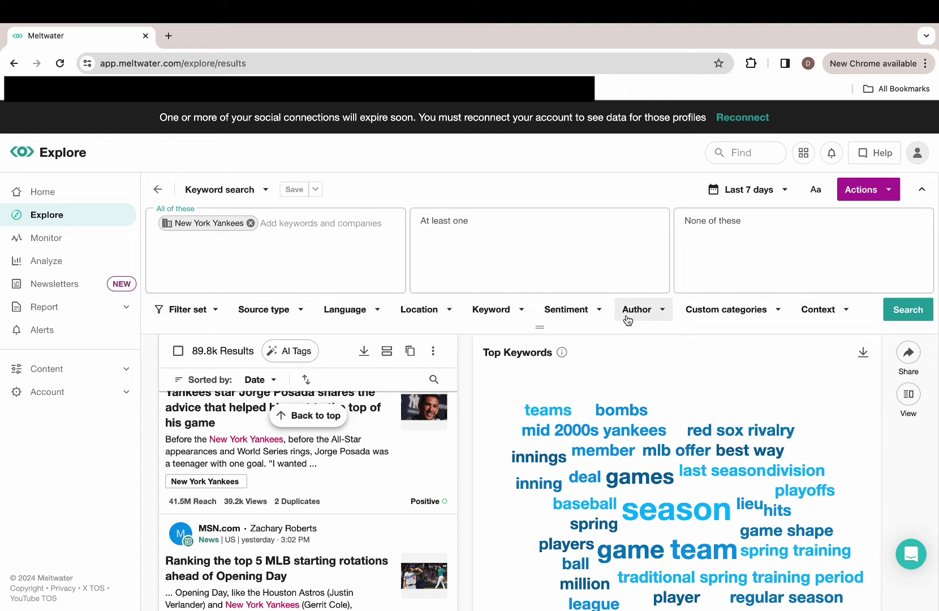
Change the date range from Last 7 days to Today, leaving 7.92k mentions.
click(757, 189)
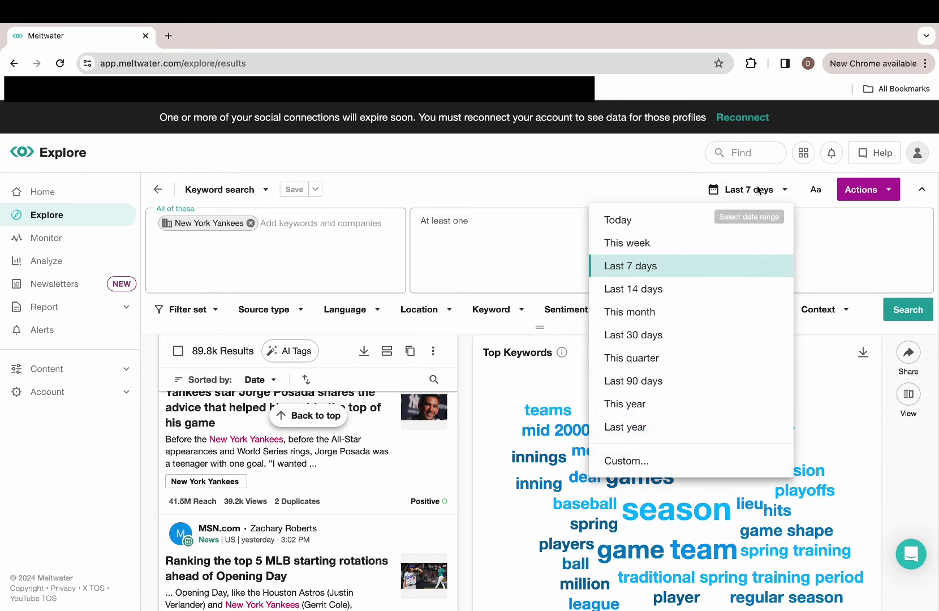
click(691, 220)
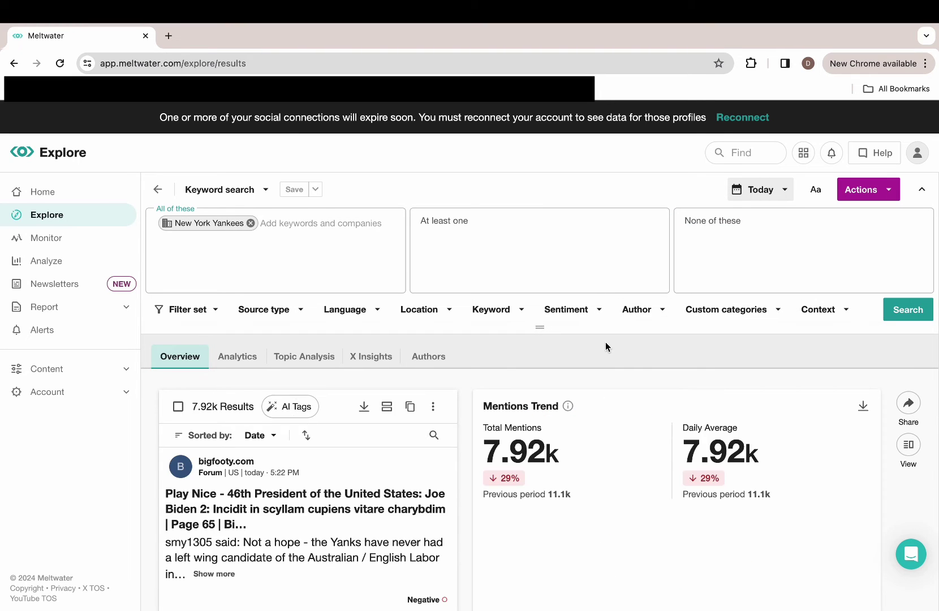
scroll(605, 343, down, 1)
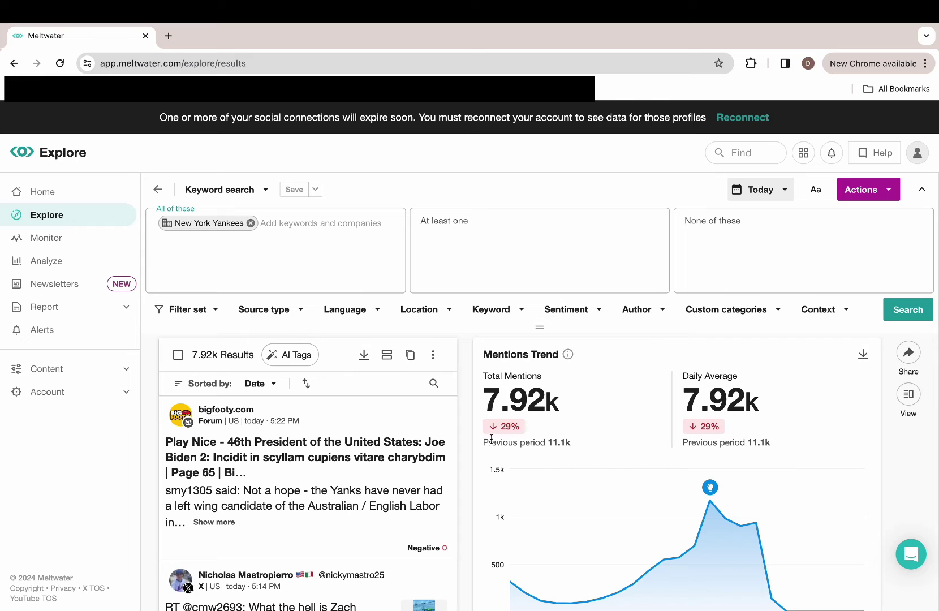
mouse_move(505, 478)
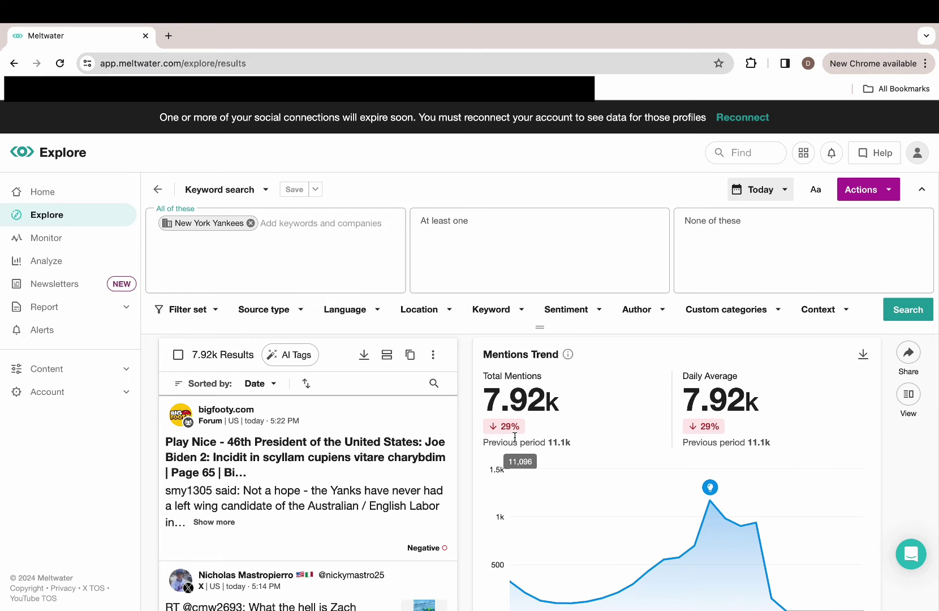
scroll(515, 438, down, 1)
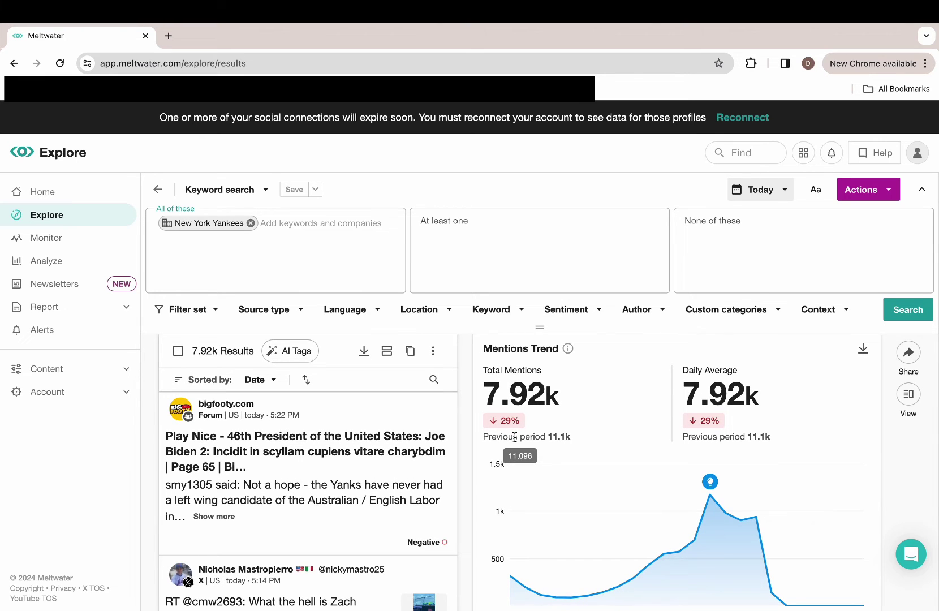
scroll(514, 436, down, 1)
scroll(515, 436, down, 1)
scroll(514, 437, down, 3)
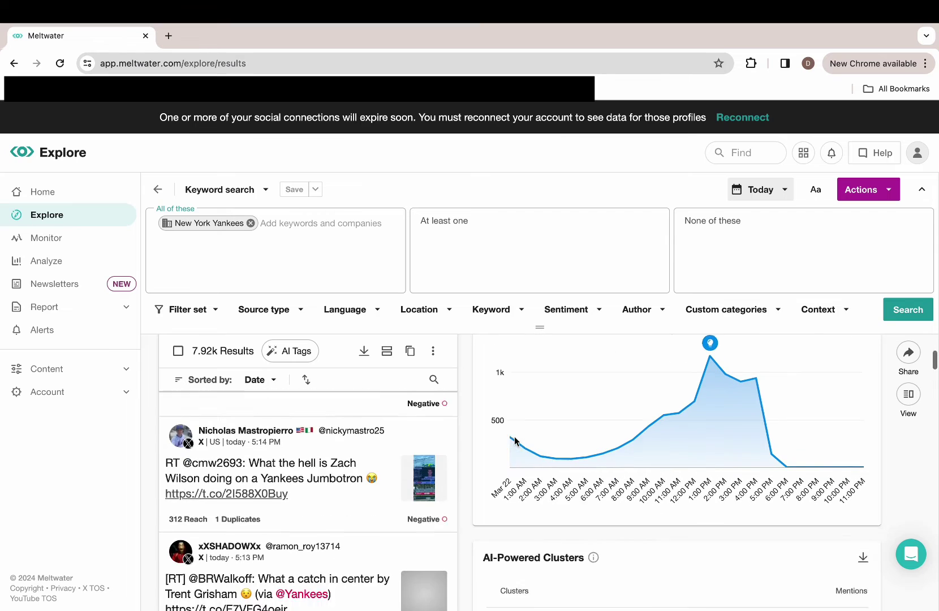
scroll(516, 442, down, 1)
scroll(516, 441, down, 4)
scroll(516, 441, down, 3)
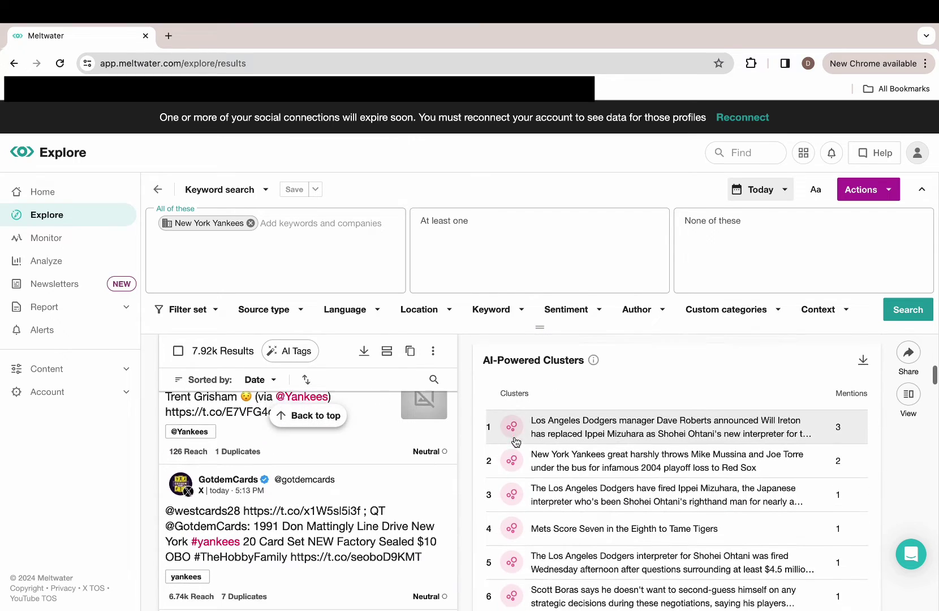
scroll(516, 441, down, 1)
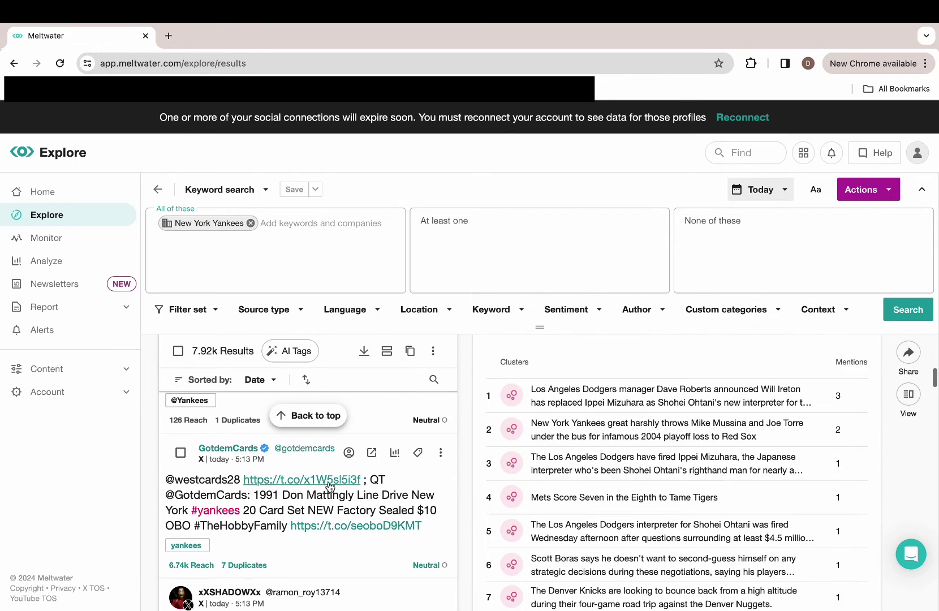
scroll(278, 545, down, 4)
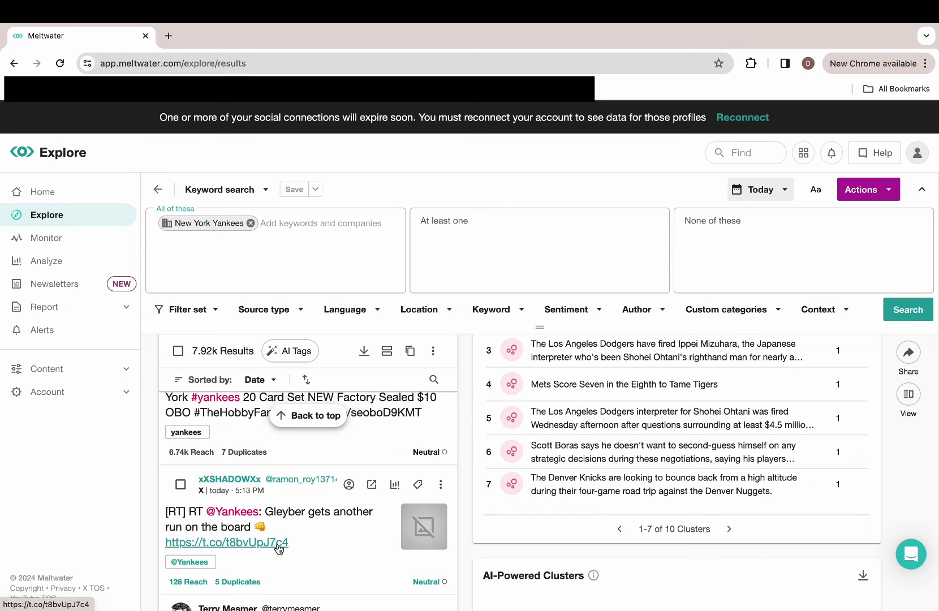
scroll(578, 340, up, 10)
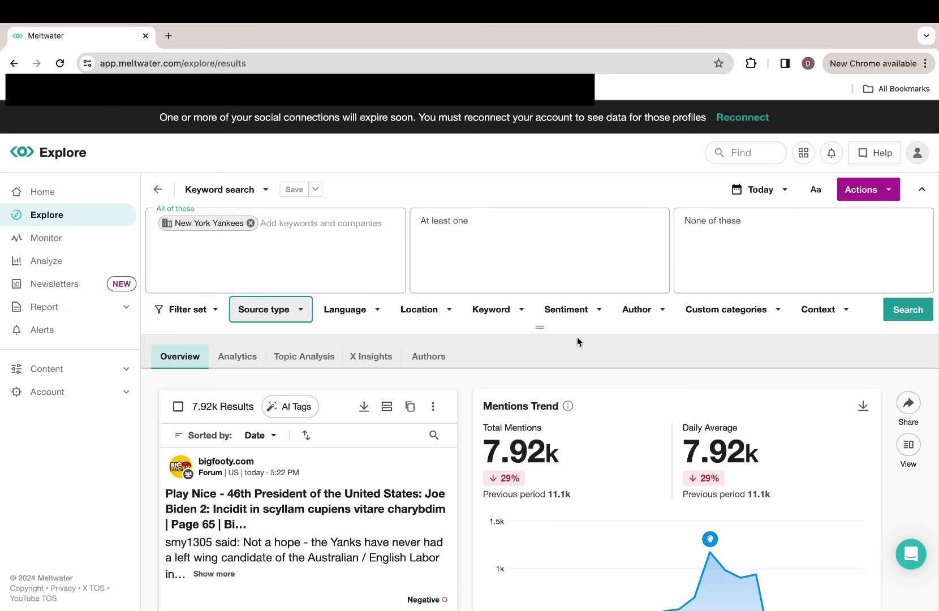
click(299, 312)
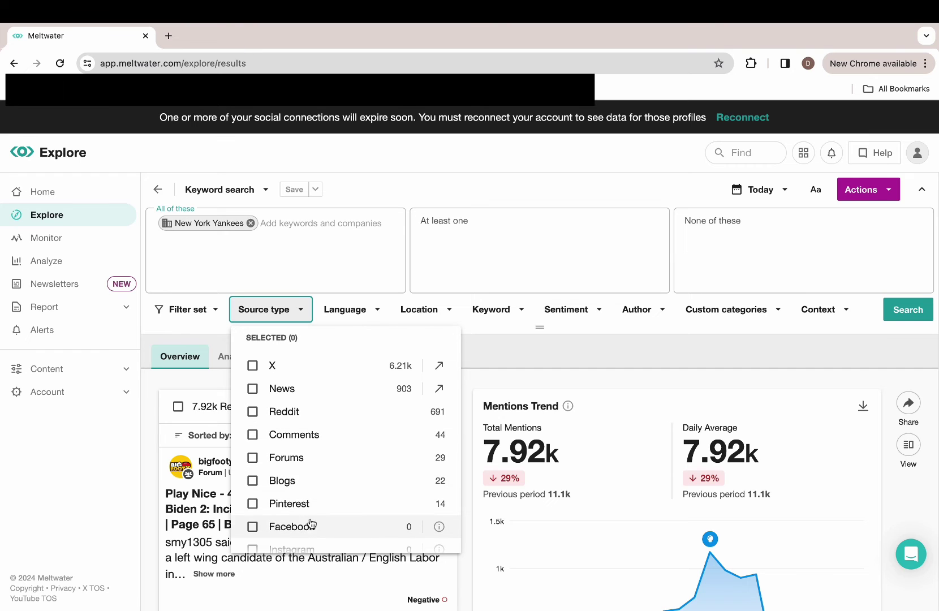
click(369, 316)
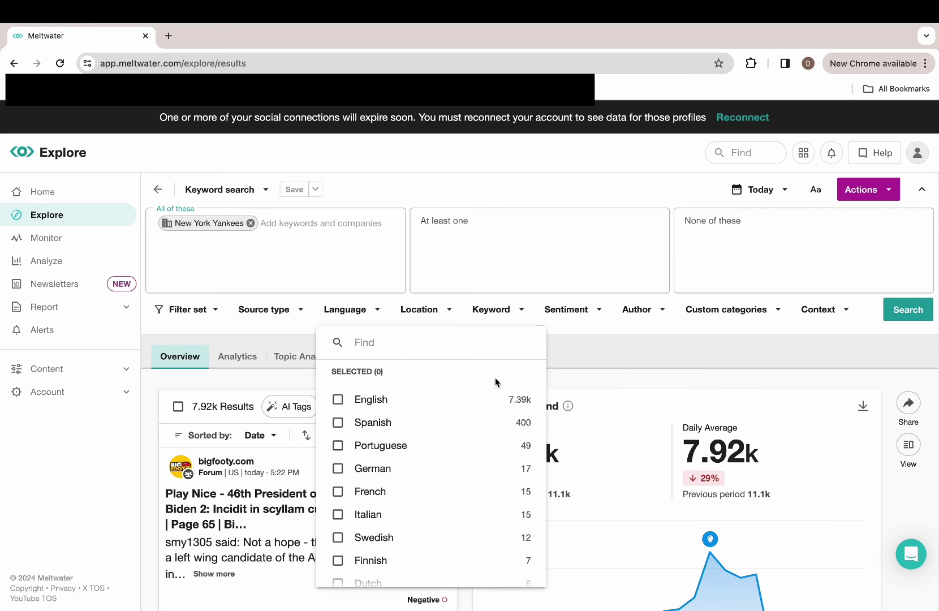
click(555, 358)
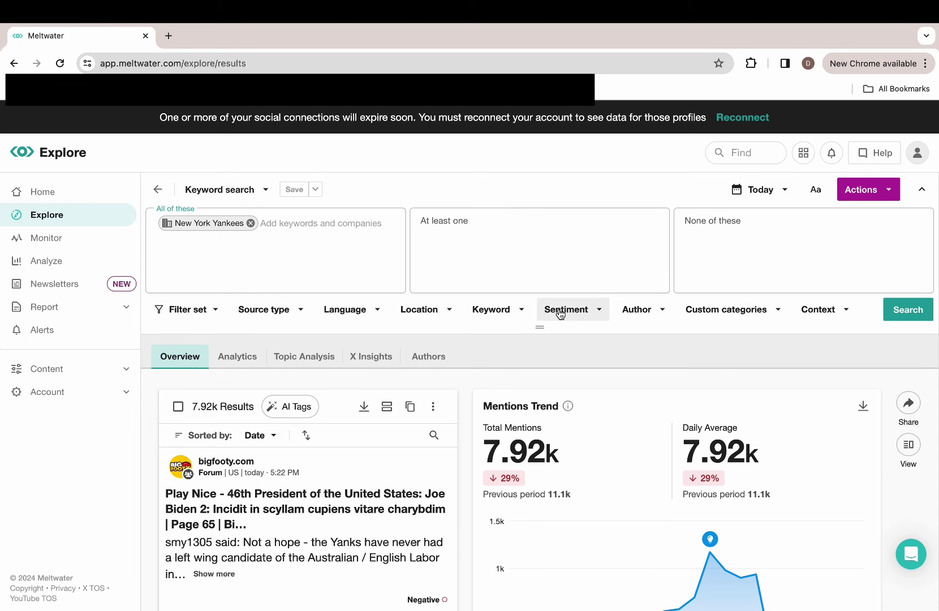
Reveal the Sentiment filter choices: Neutral, Positive, Negative and Not Rated with counts.
click(560, 315)
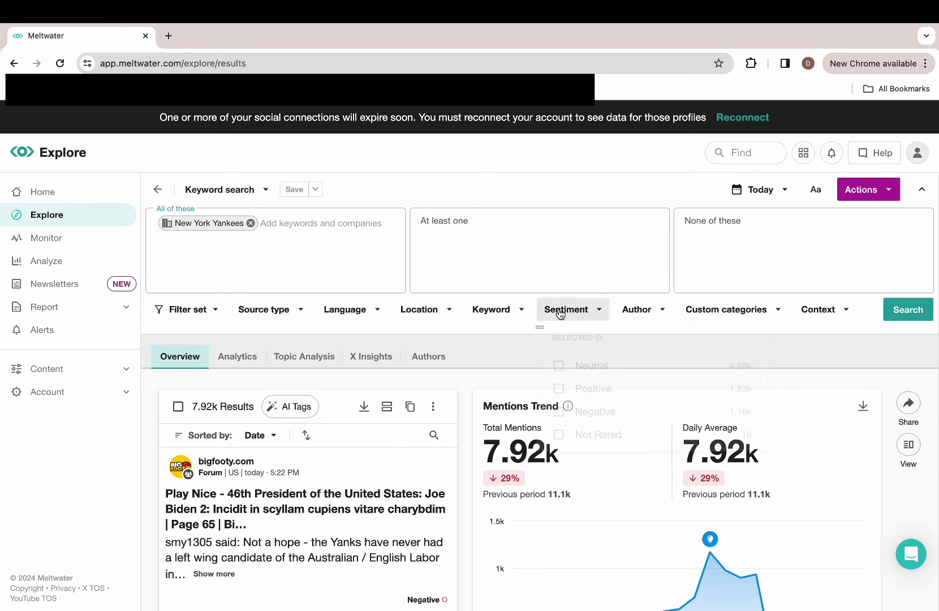